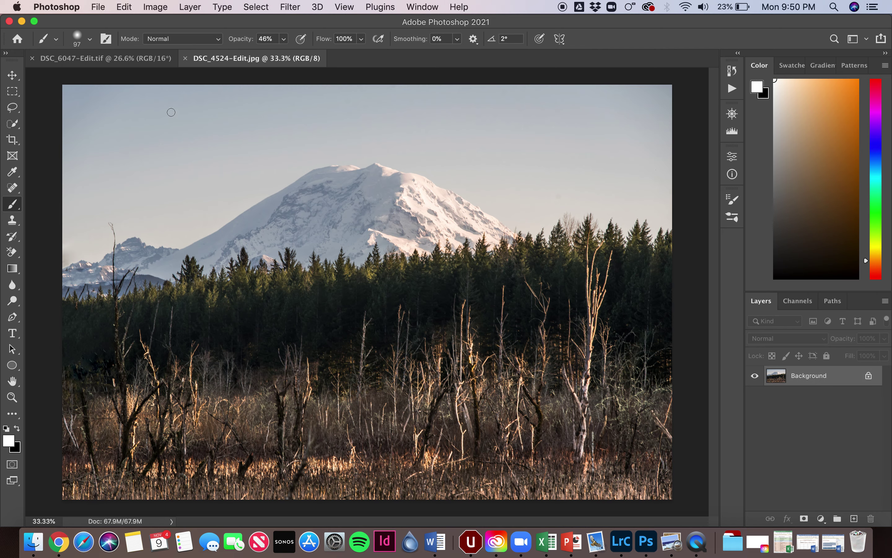
Select the Move tool and bring the couple portrait (DSC_6047) document to the front.
{"action": "left_click", "coordinate": [151, 62]}
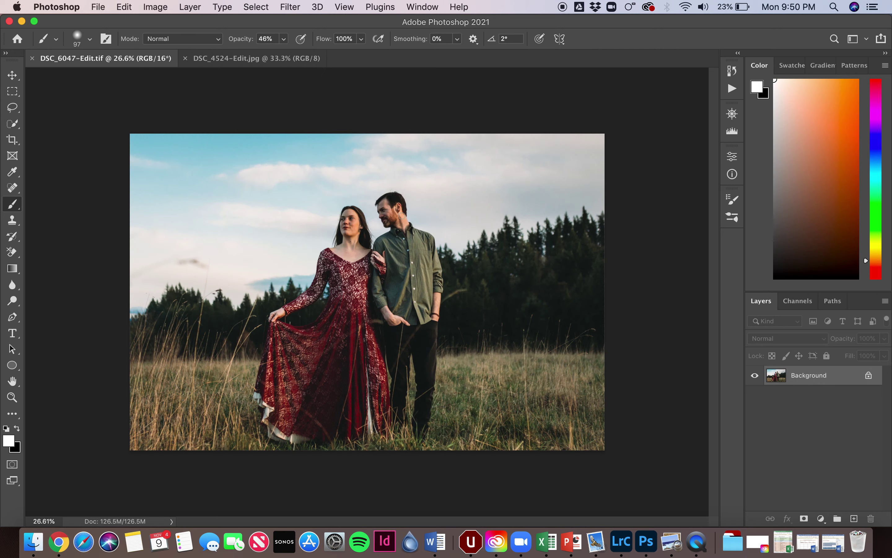
{"action": "left_click", "coordinate": [262, 63]}
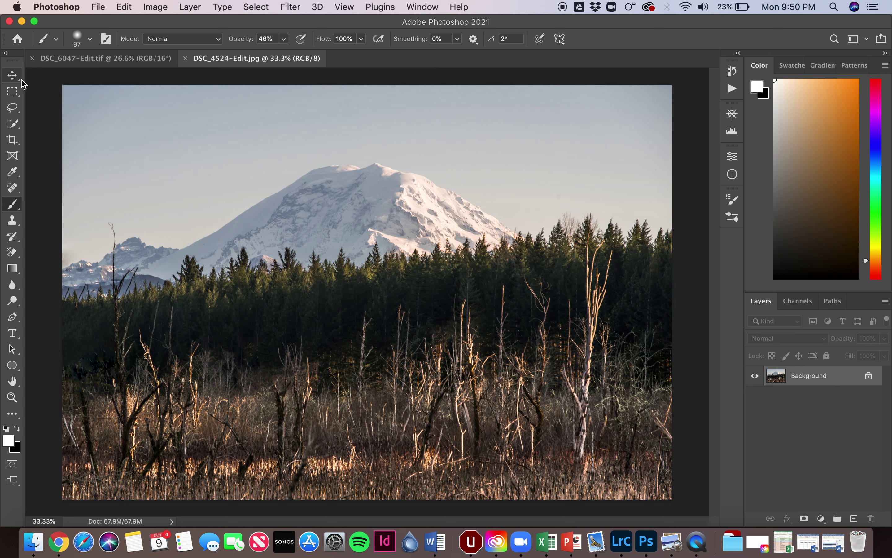
{"action": "left_click", "coordinate": [13, 76]}
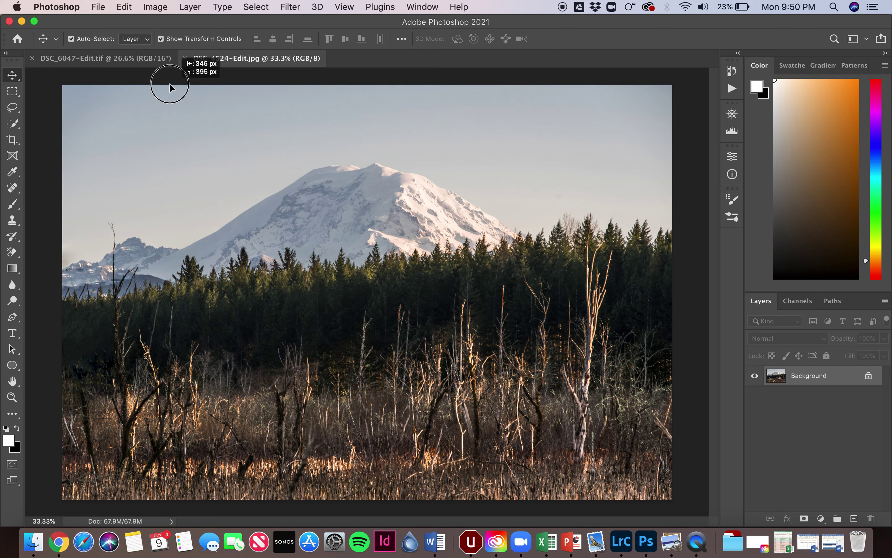
{"action": "left_click", "coordinate": [151, 58]}
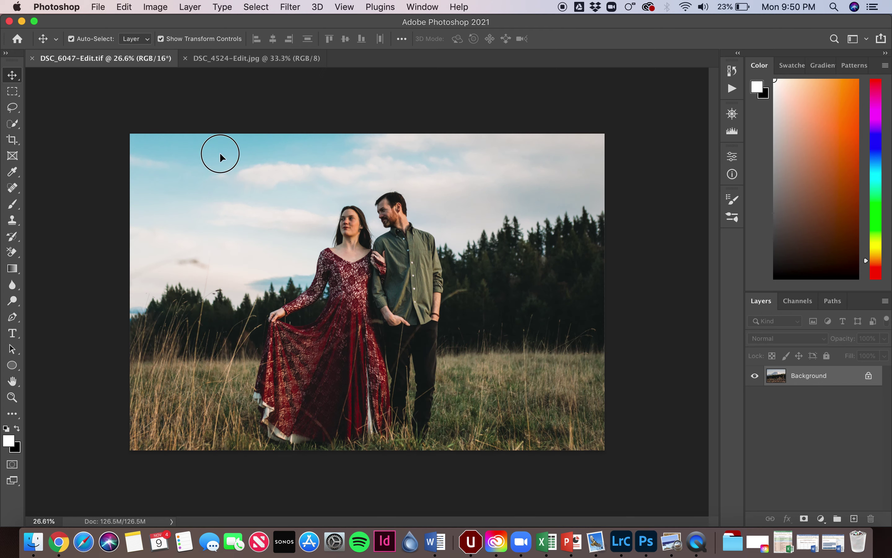
Paste the mountain photo into the portrait as Layer 1, accepting the bit-depth and profile prompts, and drag it over the canvas.
{"action": "key", "text": "super+v"}
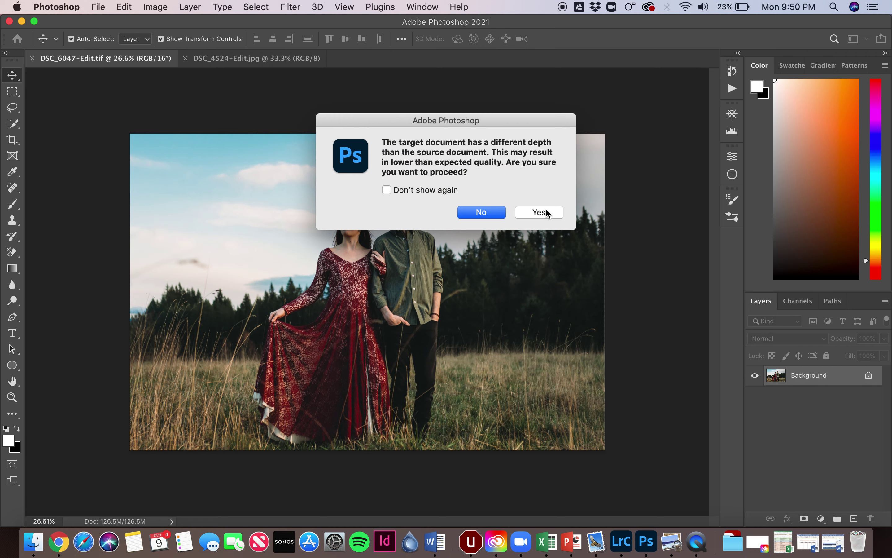
{"action": "left_click", "coordinate": [549, 216]}
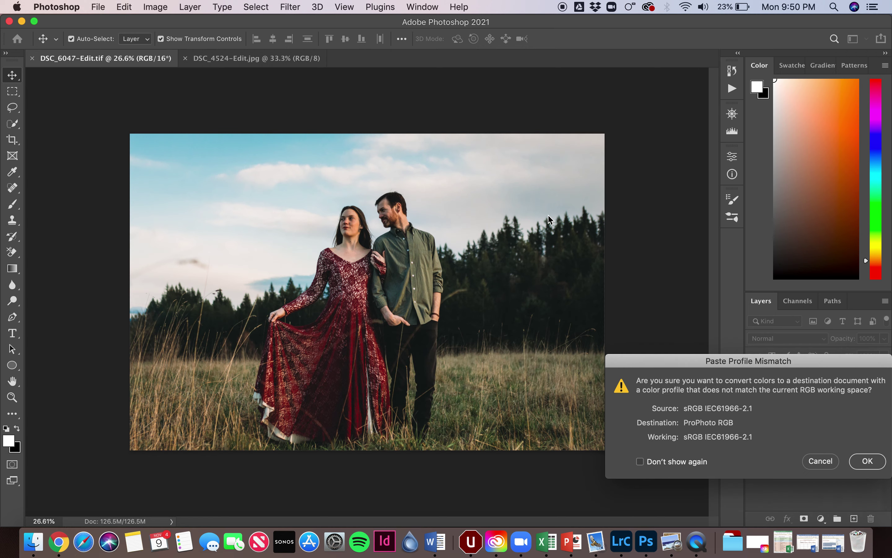
{"action": "left_click", "coordinate": [869, 461]}
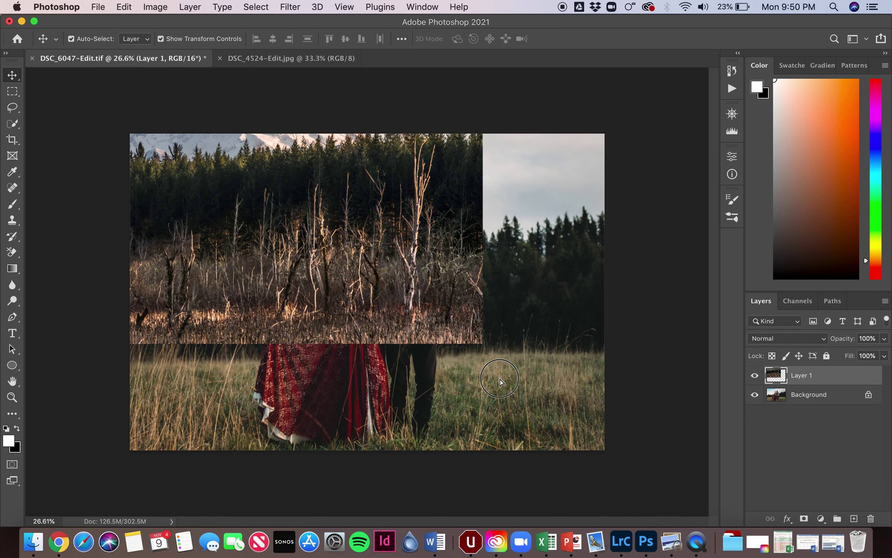
{"action": "left_click_drag", "start_coordinate": [357, 314], "coordinate": [508, 391]}
Reposition and scale the mountain layer to about 102% so it covers the canvas, then commit.
{"action": "left_click_drag", "start_coordinate": [392, 248], "coordinate": [356, 249]}
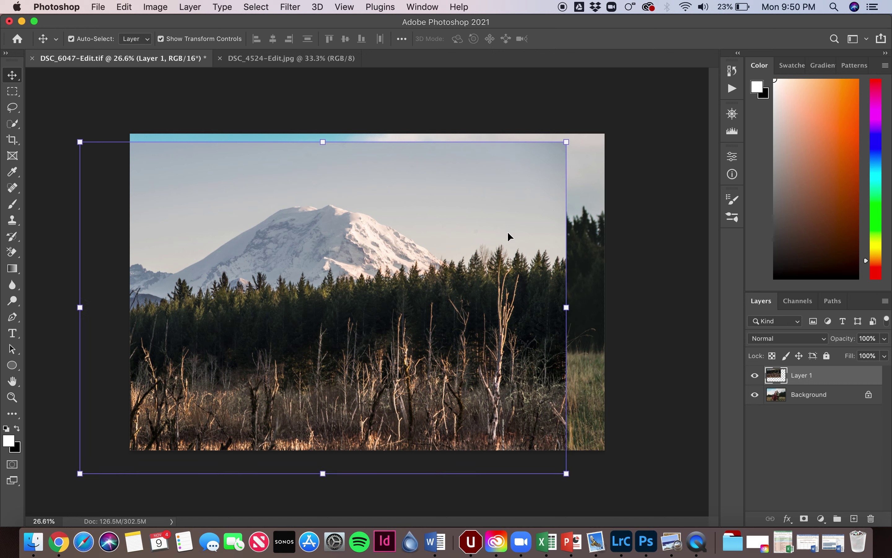
{"action": "left_click_drag", "start_coordinate": [566, 142], "coordinate": [539, 161]}
{"action": "left_click_drag", "start_coordinate": [465, 247], "coordinate": [511, 214]}
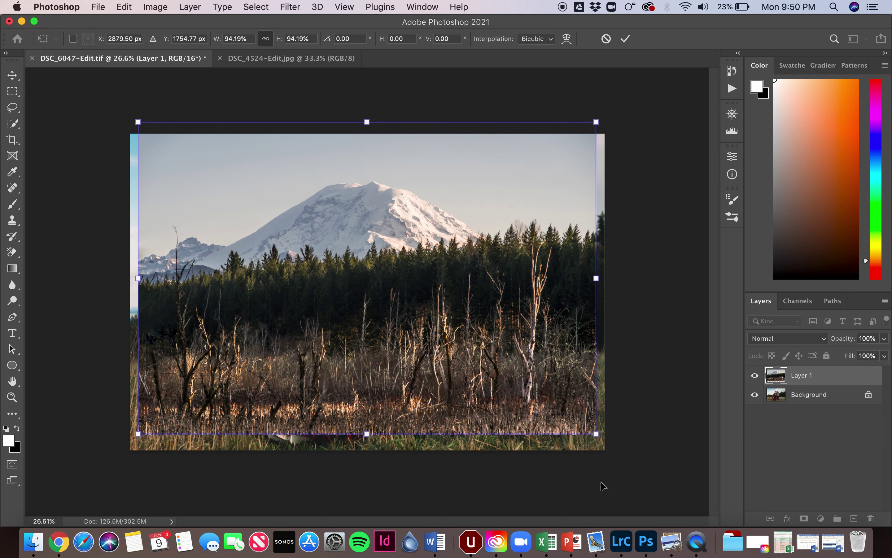
{"action": "left_click_drag", "start_coordinate": [596, 436], "coordinate": [630, 464]}
{"action": "left_click_drag", "start_coordinate": [538, 382], "coordinate": [521, 383]}
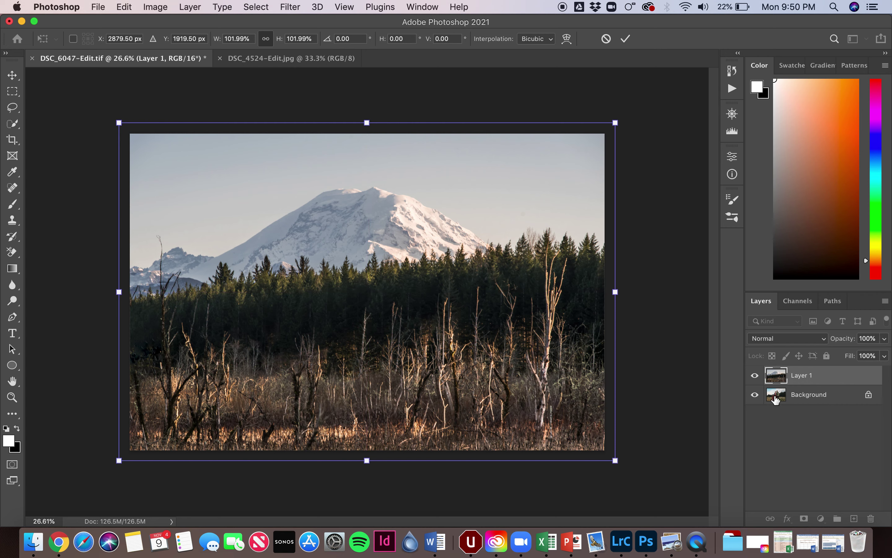
{"action": "left_click", "coordinate": [775, 398]}
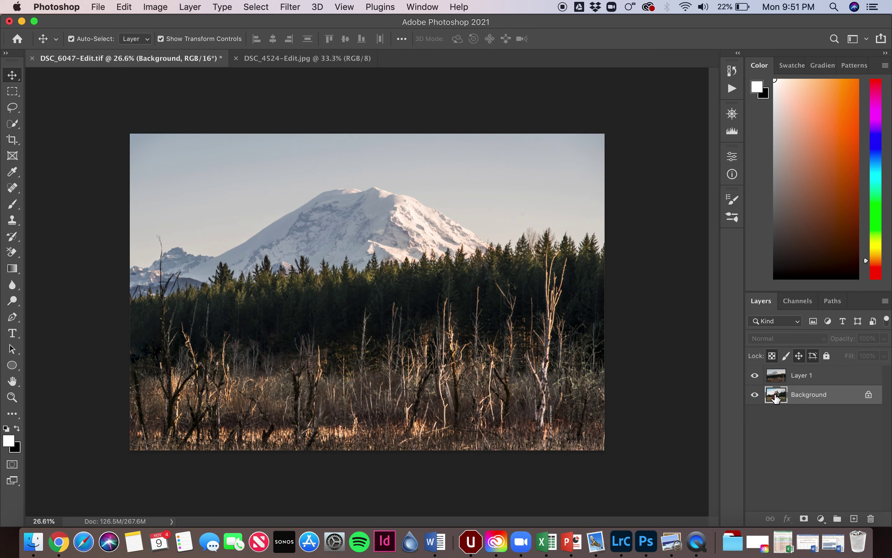
Toggle Layer 1's visibility to compare against the portrait, then select Layer 1.
{"action": "left_click", "coordinate": [755, 376]}
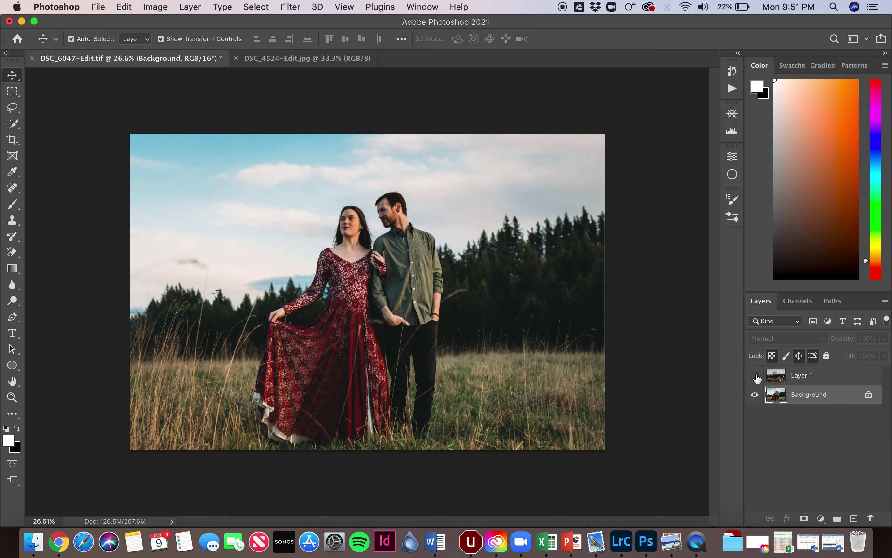
{"action": "left_click", "coordinate": [755, 375]}
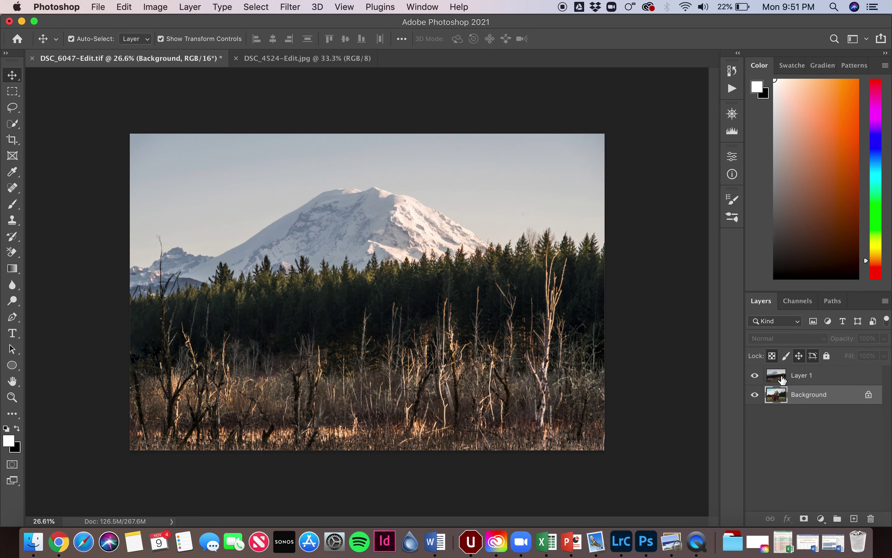
{"action": "left_click", "coordinate": [781, 376]}
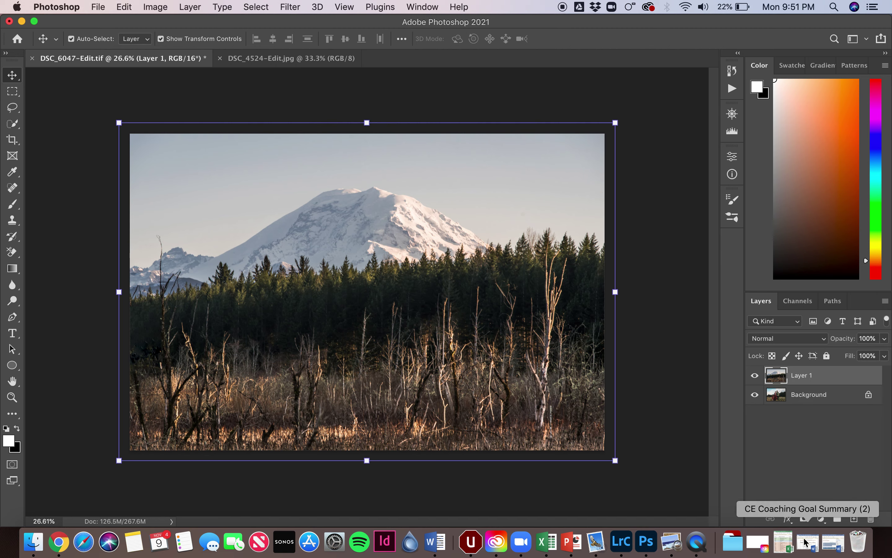
Add a layer mask to Layer 1, make white the foreground colour, and choose the Gradient tool.
{"action": "left_click", "coordinate": [805, 519]}
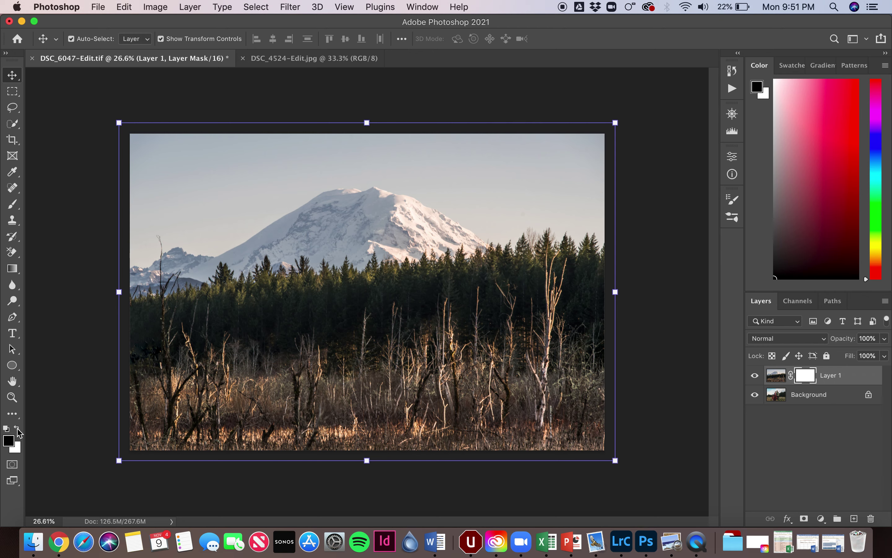
{"action": "left_click", "coordinate": [17, 428]}
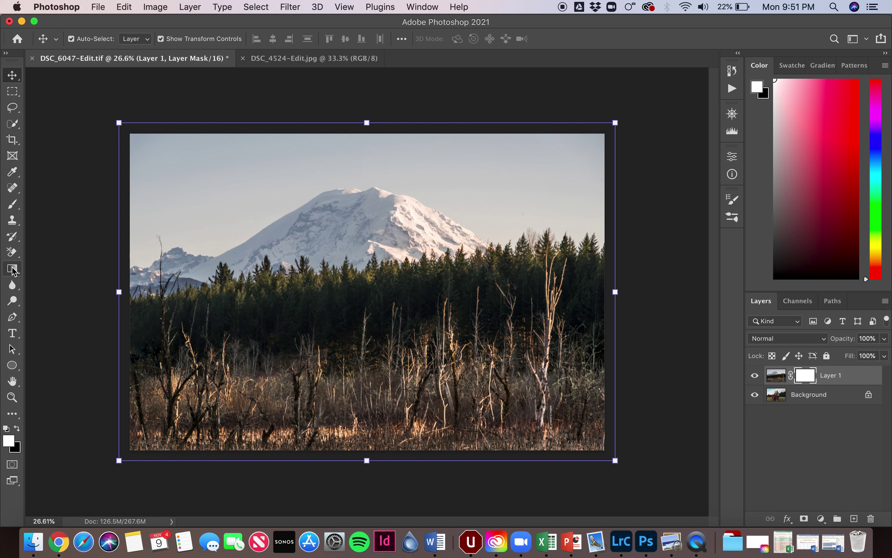
{"action": "left_click", "coordinate": [12, 270]}
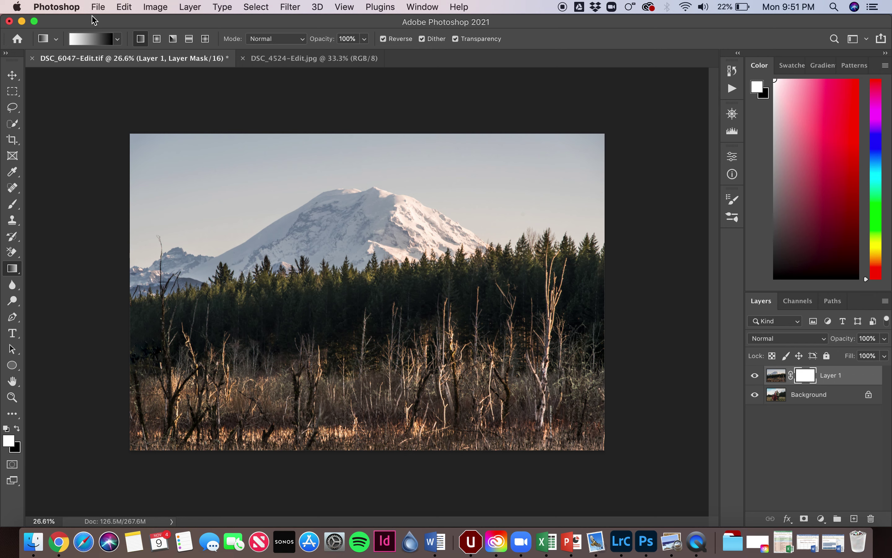
Draw vertical mask gradients on Layer 1 from the sky above the couple down to the meadow.
{"action": "left_click", "coordinate": [55, 39]}
{"action": "left_click", "coordinate": [55, 40]}
{"action": "left_click_drag", "start_coordinate": [367, 241], "coordinate": [363, 390]}
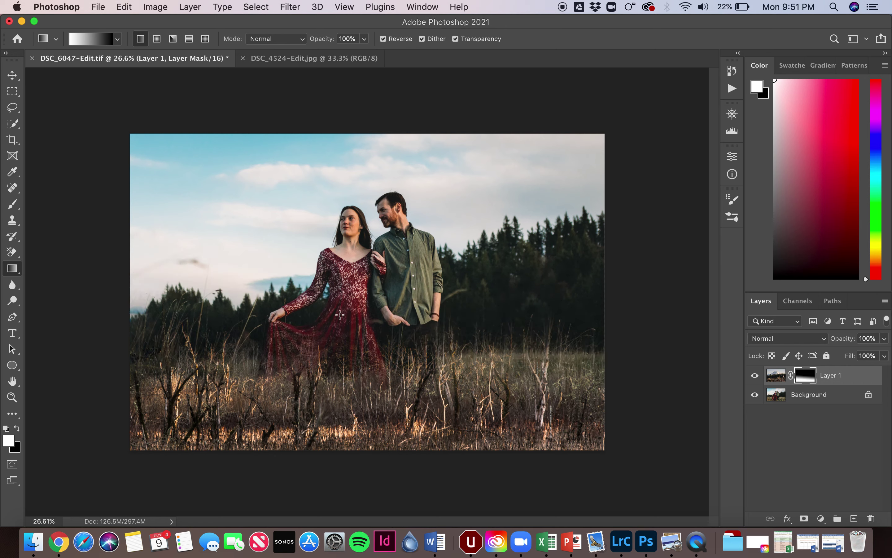
{"action": "left_click_drag", "start_coordinate": [323, 257], "coordinate": [323, 384]}
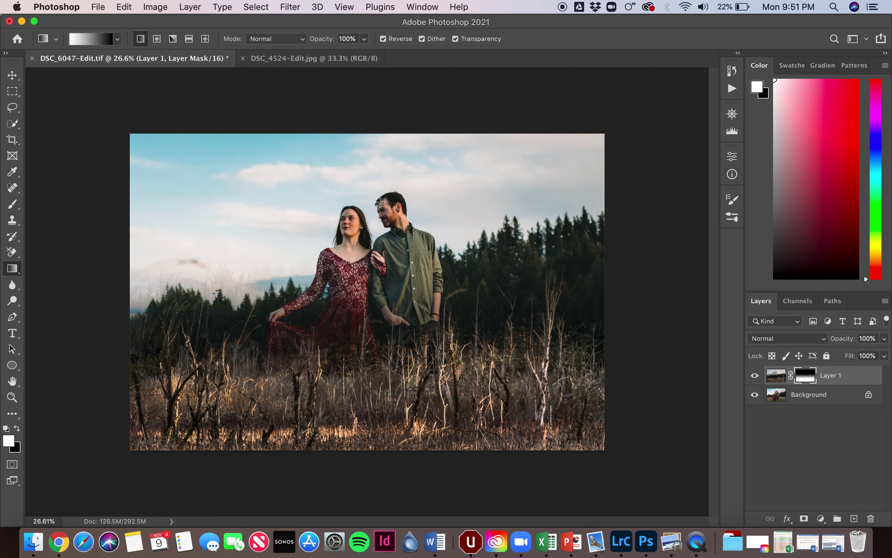
{"action": "left_click_drag", "start_coordinate": [381, 202], "coordinate": [373, 363]}
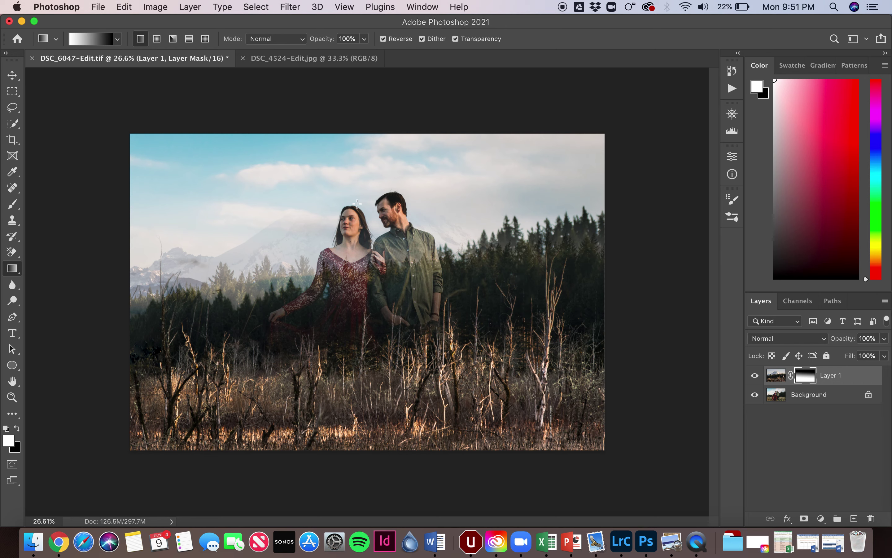
{"action": "left_click_drag", "start_coordinate": [357, 203], "coordinate": [357, 374]}
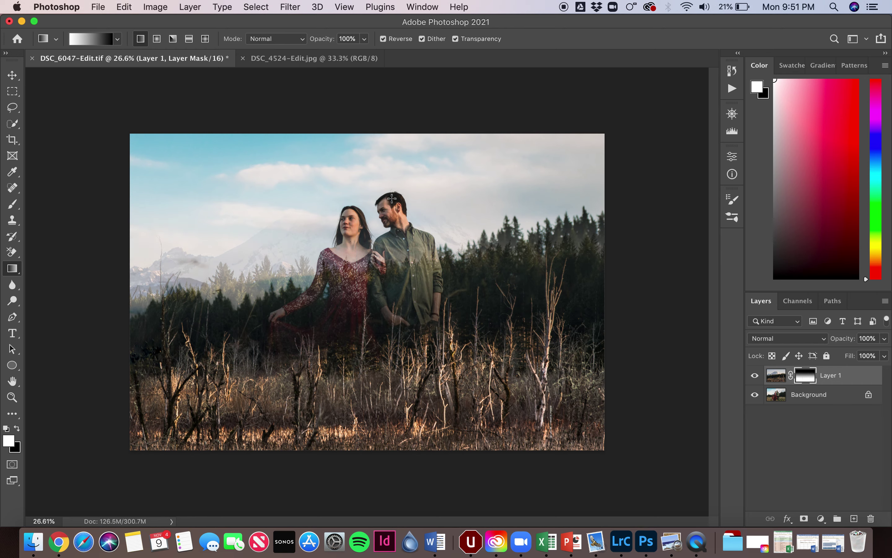
{"action": "left_click_drag", "start_coordinate": [398, 193], "coordinate": [398, 373]}
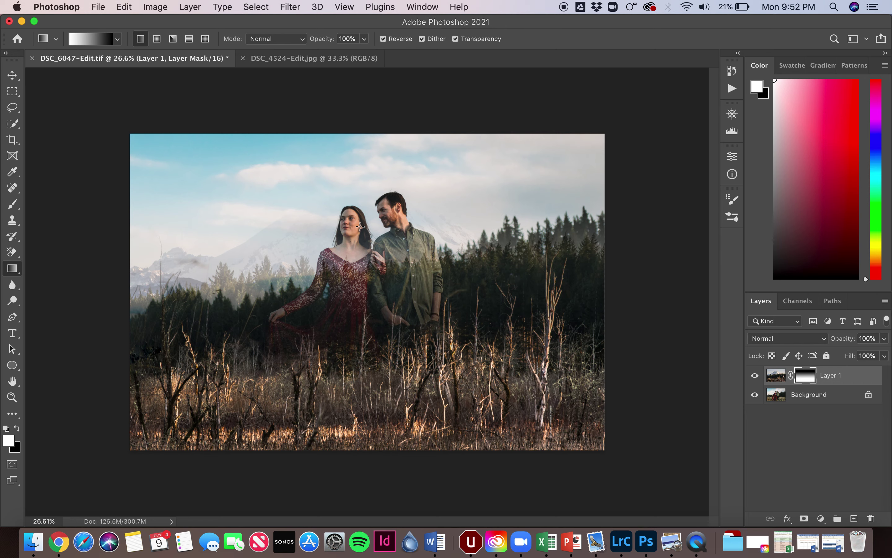
Redraw the gradient from the couple's heads into the grass until the blend looks right.
{"action": "left_click_drag", "start_coordinate": [378, 183], "coordinate": [374, 410]}
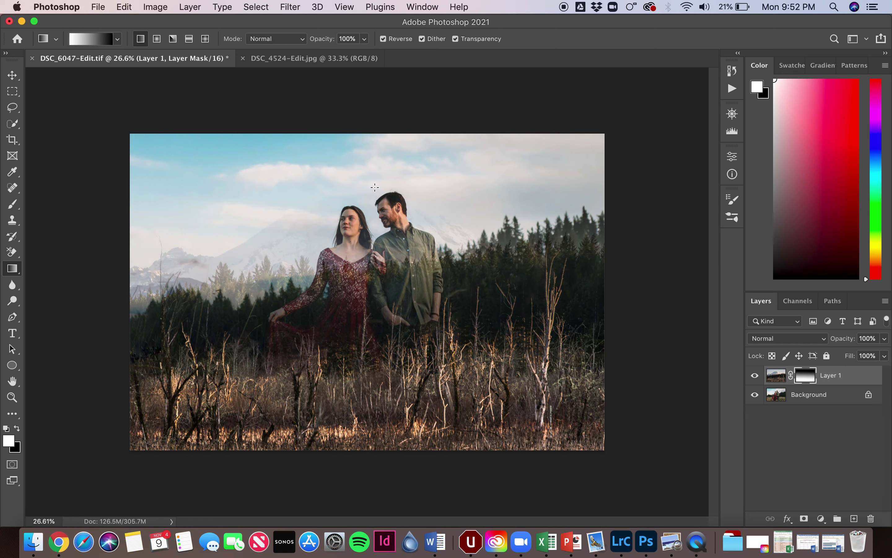
{"action": "left_click_drag", "start_coordinate": [375, 188], "coordinate": [369, 403]}
{"action": "left_click_drag", "start_coordinate": [328, 199], "coordinate": [378, 407]}
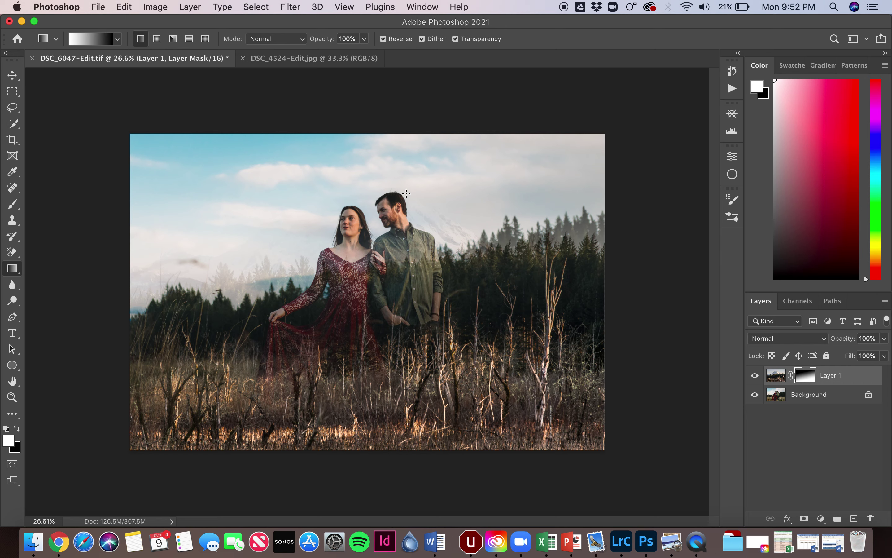
{"action": "left_click_drag", "start_coordinate": [406, 193], "coordinate": [395, 411]}
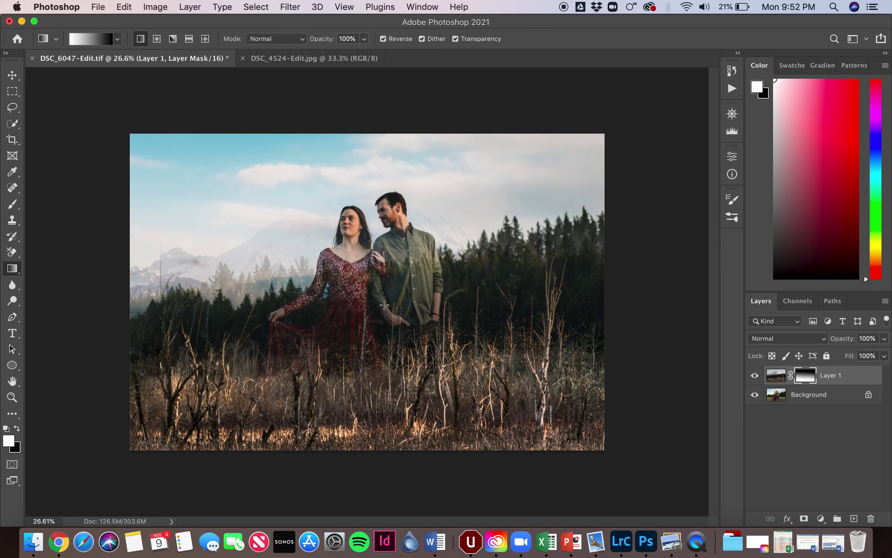
{"action": "left_click_drag", "start_coordinate": [364, 207], "coordinate": [423, 391]}
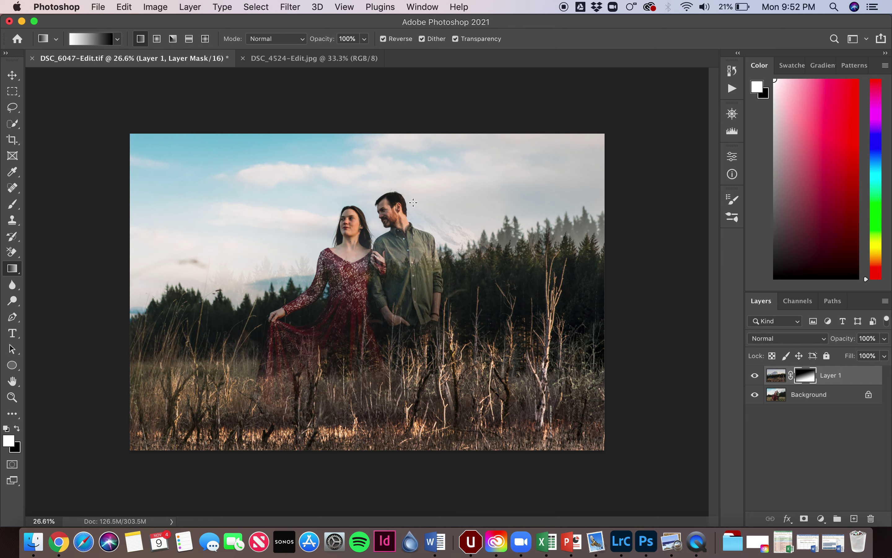
{"action": "left_click_drag", "start_coordinate": [413, 202], "coordinate": [341, 384]}
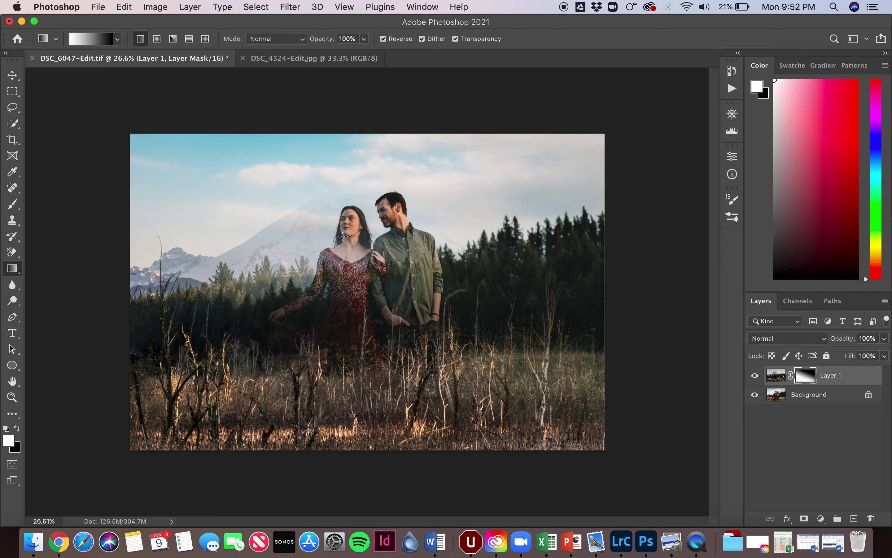
{"action": "left_click_drag", "start_coordinate": [364, 191], "coordinate": [358, 386]}
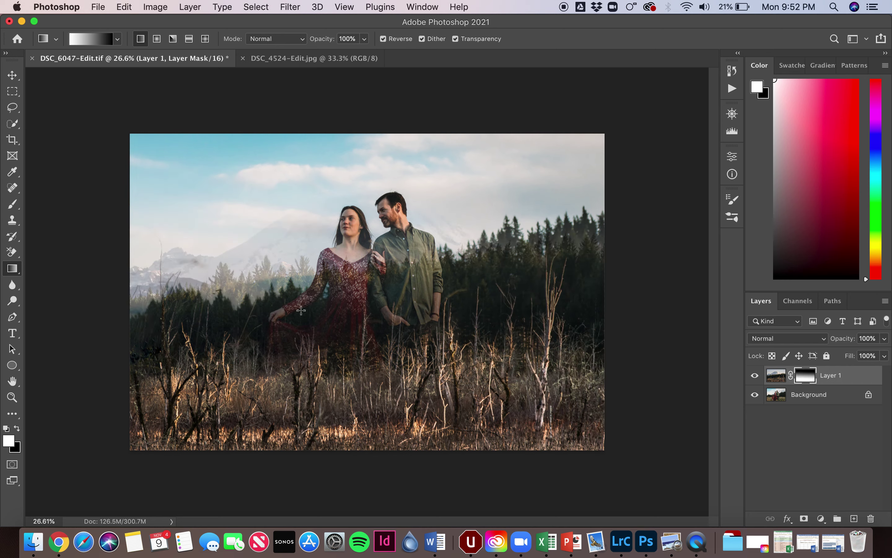
Choose the Brush tool and set a 508 px brush with 10% hardness.
{"action": "left_click", "coordinate": [12, 204]}
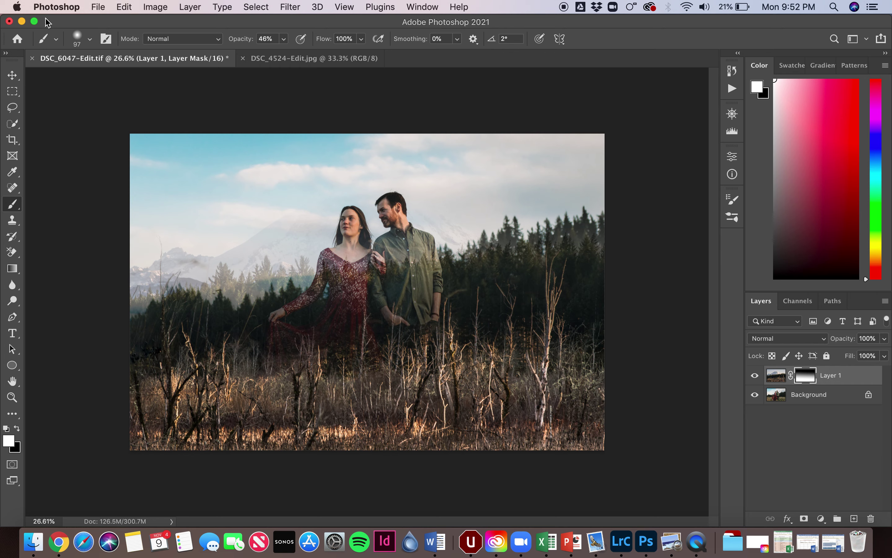
{"action": "left_click", "coordinate": [90, 39]}
{"action": "left_click", "coordinate": [126, 77]}
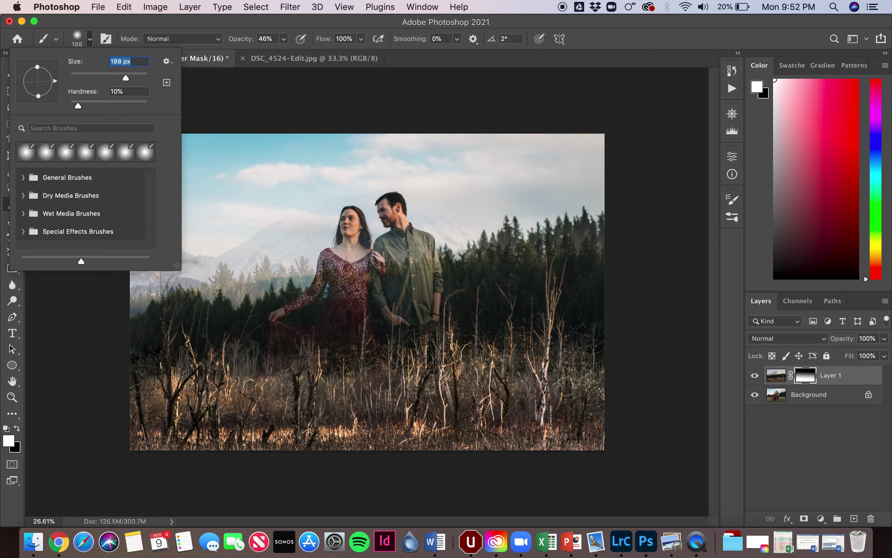
{"action": "left_click", "coordinate": [139, 77]}
{"action": "left_click_drag", "start_coordinate": [139, 77], "coordinate": [141, 77]}
{"action": "left_click", "coordinate": [237, 92]}
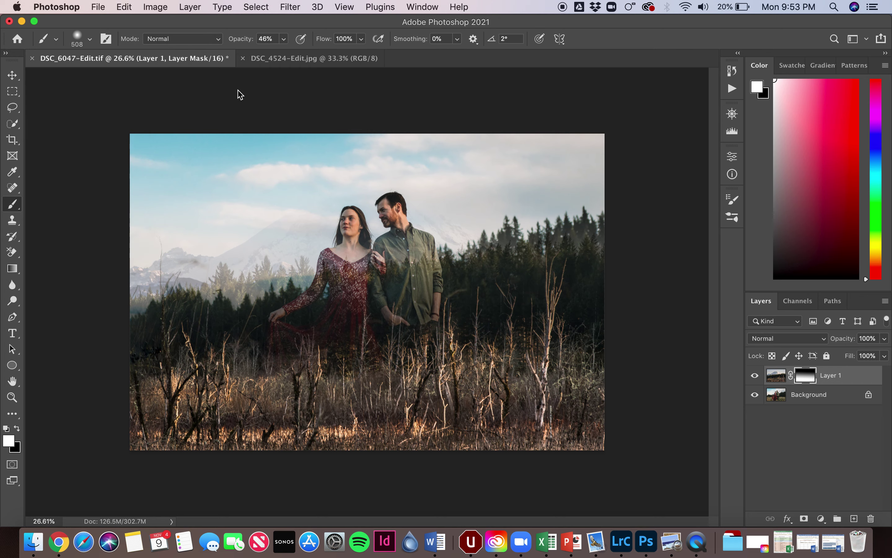
Set brush opacity to 31% and paint the mask beside both heads and over the man's shirt and sleeve.
{"action": "left_click", "coordinate": [285, 39]}
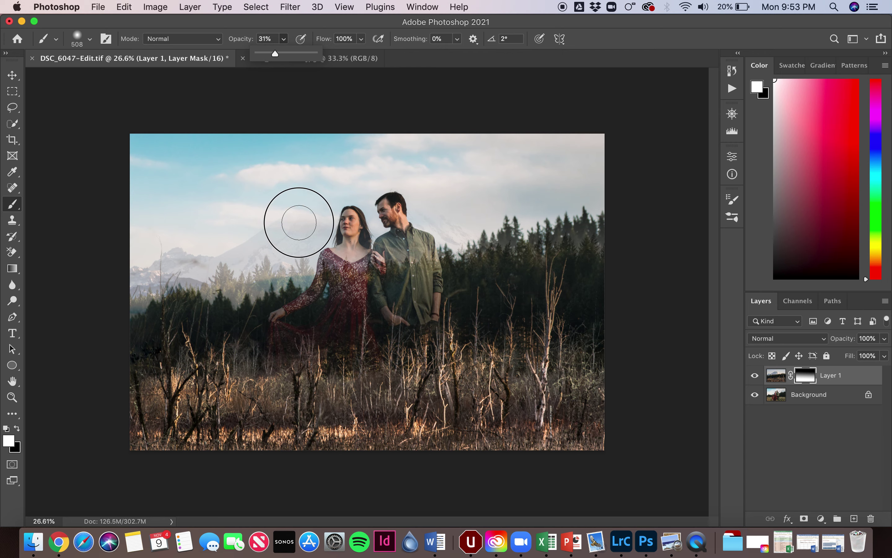
{"action": "mouse_move", "coordinate": [293, 219]}
{"action": "left_mouse_down"}
{"action": "mouse_move", "coordinate": [250, 250]}
{"action": "mouse_move", "coordinate": [175, 261]}
{"action": "mouse_move", "coordinate": [137, 280]}
{"action": "mouse_move", "coordinate": [214, 283]}
{"action": "mouse_move", "coordinate": [291, 265]}
{"action": "mouse_move", "coordinate": [295, 226]}
{"action": "mouse_move", "coordinate": [274, 241]}
{"action": "mouse_move", "coordinate": [304, 209]}
{"action": "mouse_move", "coordinate": [322, 213]}
{"action": "mouse_move", "coordinate": [305, 215]}
{"action": "mouse_move", "coordinate": [295, 255]}
{"action": "mouse_move", "coordinate": [270, 268]}
{"action": "mouse_move", "coordinate": [313, 213]}
{"action": "mouse_move", "coordinate": [231, 259]}
{"action": "mouse_move", "coordinate": [141, 287]}
{"action": "mouse_move", "coordinate": [309, 209]}
{"action": "mouse_move", "coordinate": [303, 231]}
{"action": "mouse_move", "coordinate": [328, 199]}
{"action": "mouse_move", "coordinate": [299, 223]}
{"action": "mouse_move", "coordinate": [324, 221]}
{"action": "left_mouse_up"}
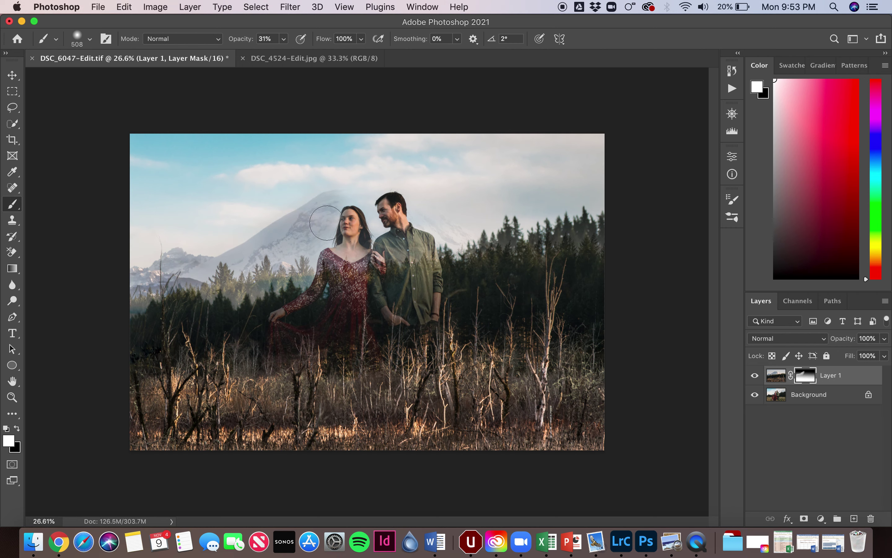
{"action": "mouse_move", "coordinate": [428, 210]}
{"action": "left_mouse_down"}
{"action": "mouse_move", "coordinate": [446, 205]}
{"action": "mouse_move", "coordinate": [456, 224]}
{"action": "mouse_move", "coordinate": [484, 237]}
{"action": "mouse_move", "coordinate": [521, 239]}
{"action": "mouse_move", "coordinate": [462, 234]}
{"action": "mouse_move", "coordinate": [452, 209]}
{"action": "mouse_move", "coordinate": [423, 211]}
{"action": "mouse_move", "coordinate": [419, 184]}
{"action": "mouse_move", "coordinate": [376, 169]}
{"action": "mouse_move", "coordinate": [334, 188]}
{"action": "mouse_move", "coordinate": [379, 178]}
{"action": "mouse_move", "coordinate": [300, 225]}
{"action": "mouse_move", "coordinate": [310, 229]}
{"action": "mouse_move", "coordinate": [319, 203]}
{"action": "mouse_move", "coordinate": [299, 239]}
{"action": "mouse_move", "coordinate": [304, 257]}
{"action": "mouse_move", "coordinate": [280, 262]}
{"action": "mouse_move", "coordinate": [308, 226]}
{"action": "mouse_move", "coordinate": [300, 223]}
{"action": "left_mouse_up"}
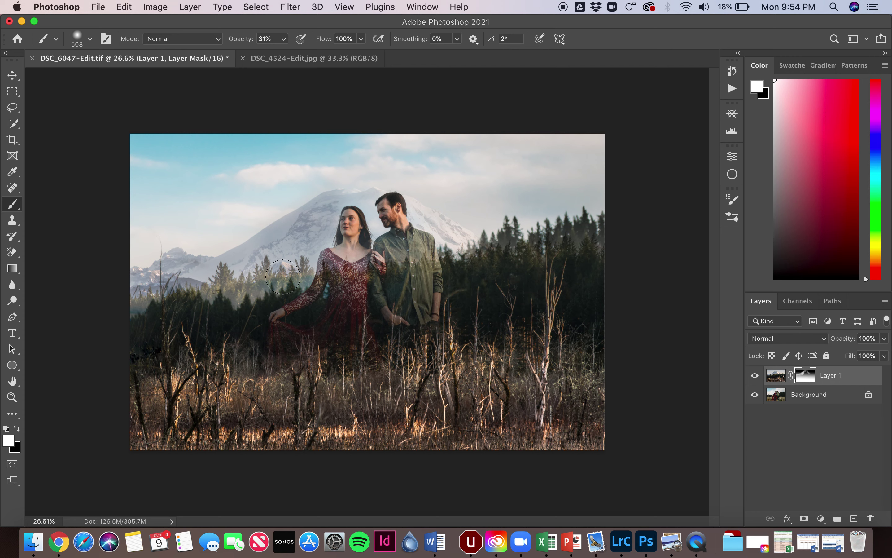
{"action": "mouse_move", "coordinate": [410, 279]}
{"action": "left_mouse_down"}
{"action": "mouse_move", "coordinate": [435, 263]}
{"action": "mouse_move", "coordinate": [432, 279]}
{"action": "mouse_move", "coordinate": [409, 270]}
{"action": "mouse_move", "coordinate": [396, 286]}
{"action": "mouse_move", "coordinate": [392, 274]}
{"action": "mouse_move", "coordinate": [356, 285]}
{"action": "mouse_move", "coordinate": [350, 278]}
{"action": "mouse_move", "coordinate": [302, 313]}
{"action": "mouse_move", "coordinate": [329, 275]}
{"action": "mouse_move", "coordinate": [299, 273]}
{"action": "left_mouse_up"}
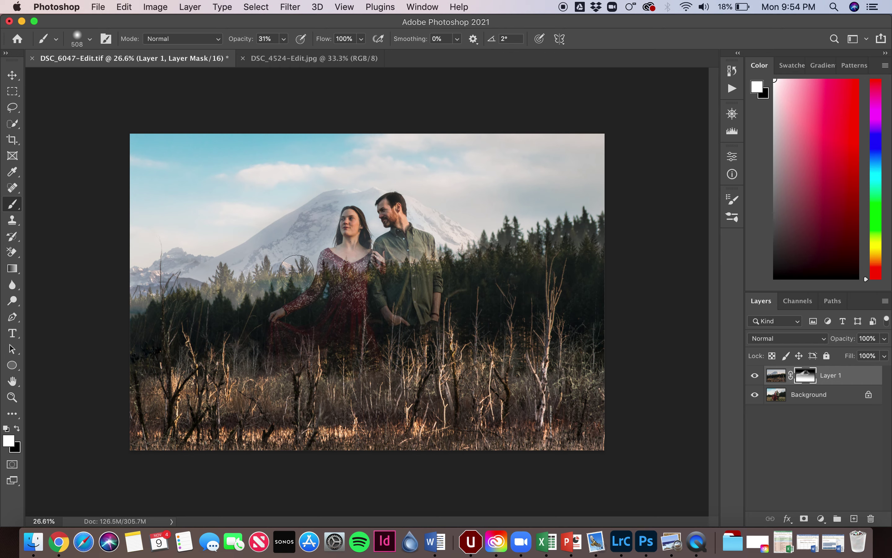
{"action": "mouse_move", "coordinate": [426, 320]}
{"action": "left_mouse_down"}
{"action": "mouse_move", "coordinate": [435, 268]}
{"action": "mouse_move", "coordinate": [454, 259]}
{"action": "left_mouse_up"}
Zoom in, shrink the brush to 150 px, and paint the snowy peak between the heads.
{"action": "scroll", "coordinate": [365, 218], "scroll_direction": "up", "scroll_amount": 5}
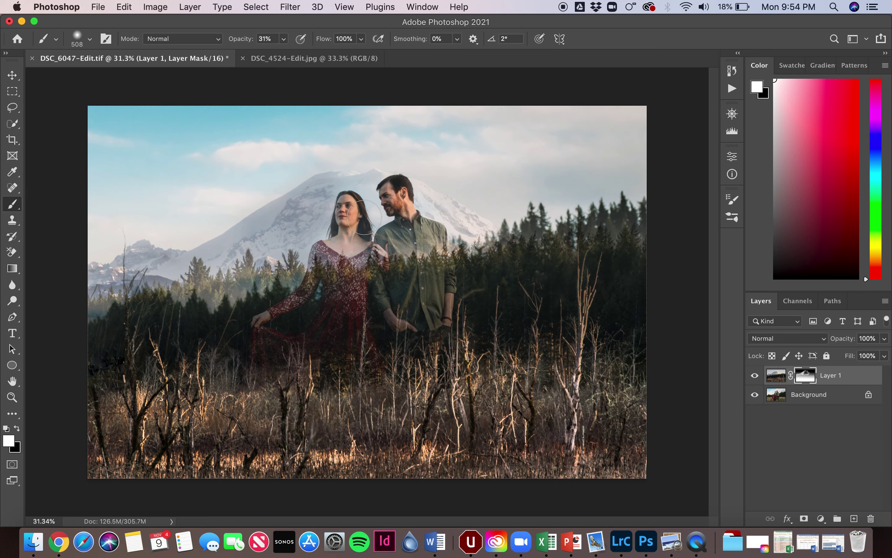
{"action": "left_click", "coordinate": [91, 40]}
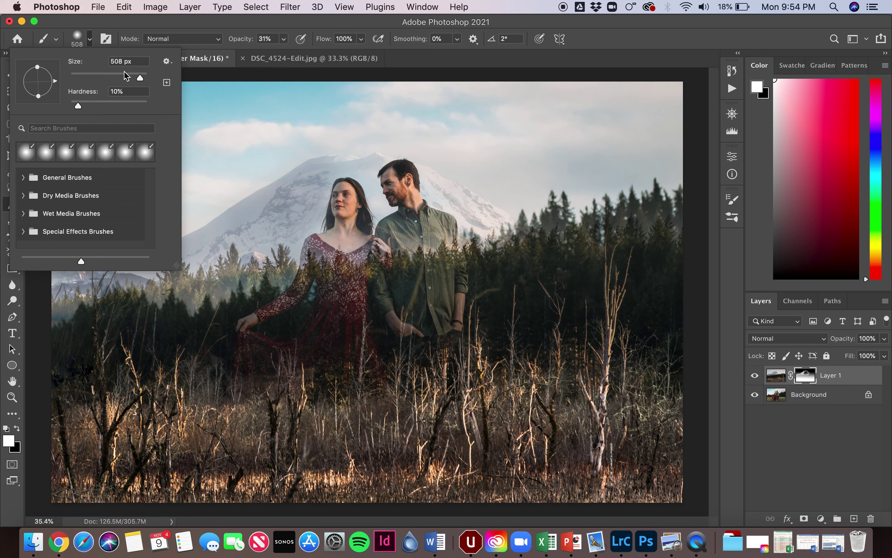
{"action": "left_click_drag", "start_coordinate": [124, 71], "coordinate": [110, 75]}
{"action": "key", "text": "Return"}
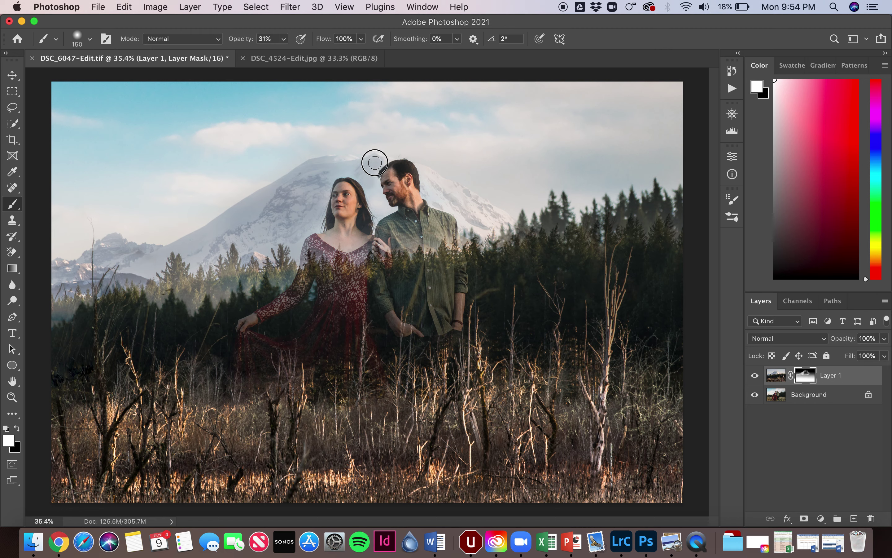
{"action": "mouse_move", "coordinate": [374, 162]}
{"action": "left_mouse_down"}
{"action": "mouse_move", "coordinate": [384, 154]}
{"action": "mouse_move", "coordinate": [339, 166]}
{"action": "mouse_move", "coordinate": [369, 183]}
{"action": "mouse_move", "coordinate": [376, 210]}
{"action": "mouse_move", "coordinate": [372, 159]}
{"action": "mouse_move", "coordinate": [383, 155]}
{"action": "mouse_move", "coordinate": [367, 164]}
{"action": "mouse_move", "coordinate": [376, 214]}
{"action": "mouse_move", "coordinate": [370, 188]}
{"action": "mouse_move", "coordinate": [376, 155]}
{"action": "mouse_move", "coordinate": [387, 158]}
{"action": "left_mouse_up"}
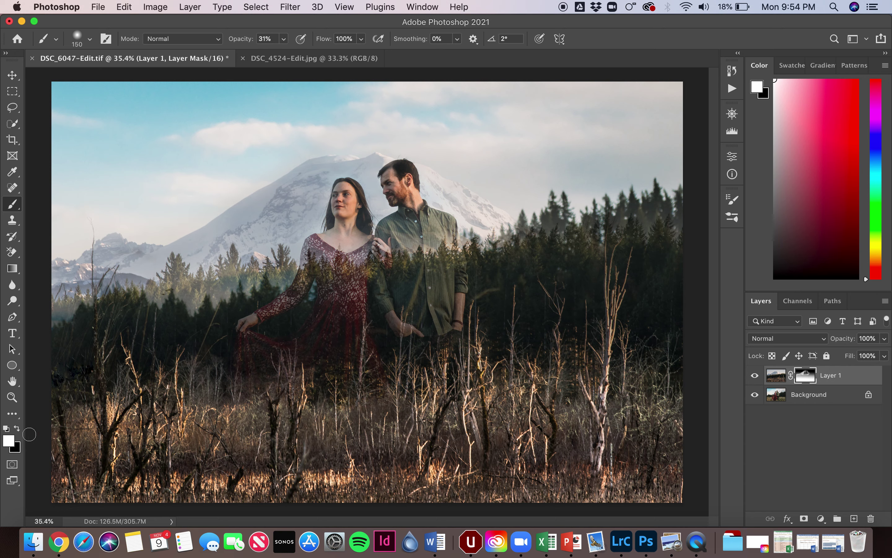
Make black the foreground and paint the overlay off the woman's face and dress hem.
{"action": "left_click", "coordinate": [16, 427]}
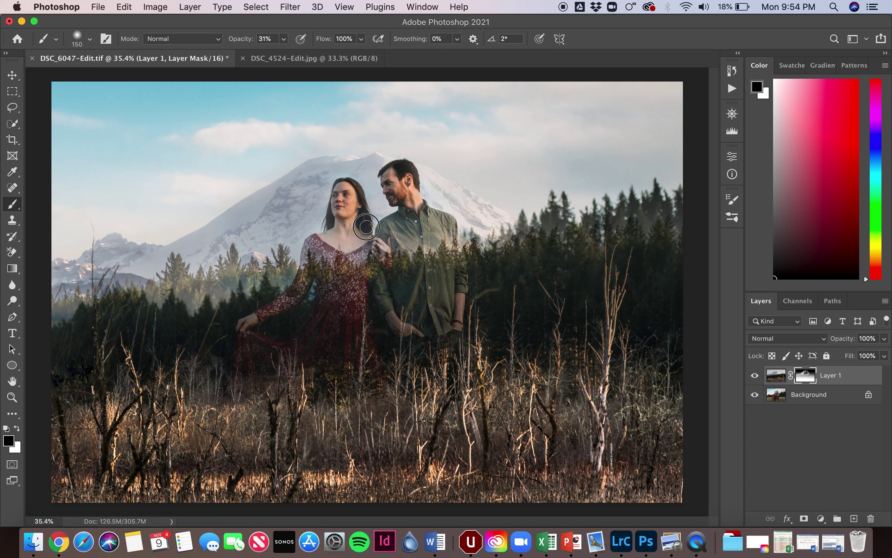
{"action": "mouse_move", "coordinate": [344, 184]}
{"action": "left_mouse_down"}
{"action": "mouse_move", "coordinate": [336, 233]}
{"action": "mouse_move", "coordinate": [334, 218]}
{"action": "mouse_move", "coordinate": [352, 209]}
{"action": "mouse_move", "coordinate": [364, 254]}
{"action": "mouse_move", "coordinate": [362, 237]}
{"action": "mouse_move", "coordinate": [314, 240]}
{"action": "mouse_move", "coordinate": [334, 251]}
{"action": "mouse_move", "coordinate": [308, 246]}
{"action": "mouse_move", "coordinate": [292, 296]}
{"action": "left_mouse_up"}
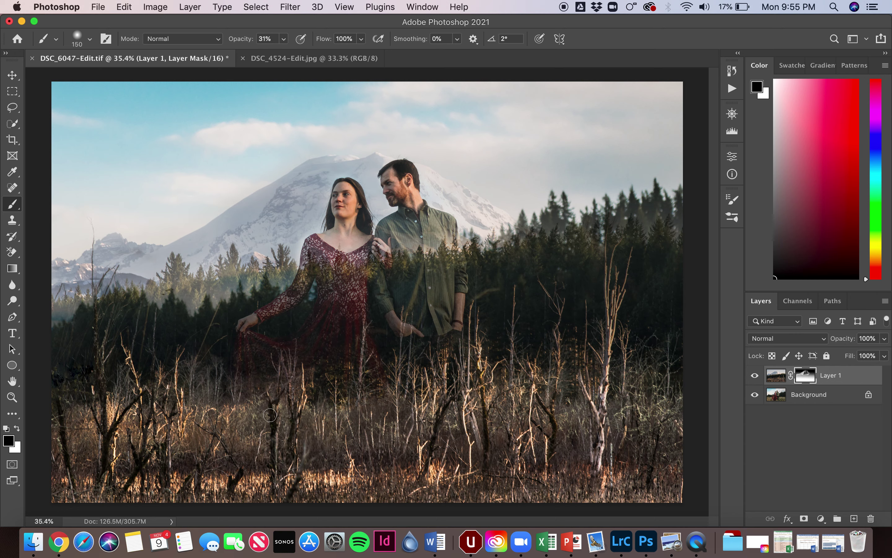
{"action": "mouse_move", "coordinate": [266, 355]}
{"action": "left_mouse_down"}
{"action": "mouse_move", "coordinate": [243, 347]}
{"action": "mouse_move", "coordinate": [249, 339]}
{"action": "mouse_move", "coordinate": [264, 349]}
{"action": "left_mouse_up"}
Paint the dress hem at 19% opacity, then restore the skirt below it at 26%.
{"action": "left_click", "coordinate": [283, 39]}
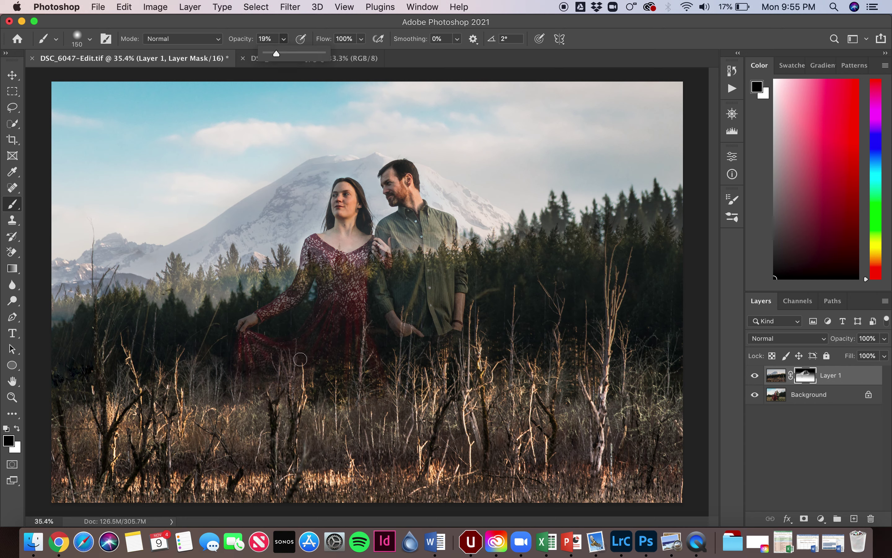
{"action": "left_click", "coordinate": [316, 354]}
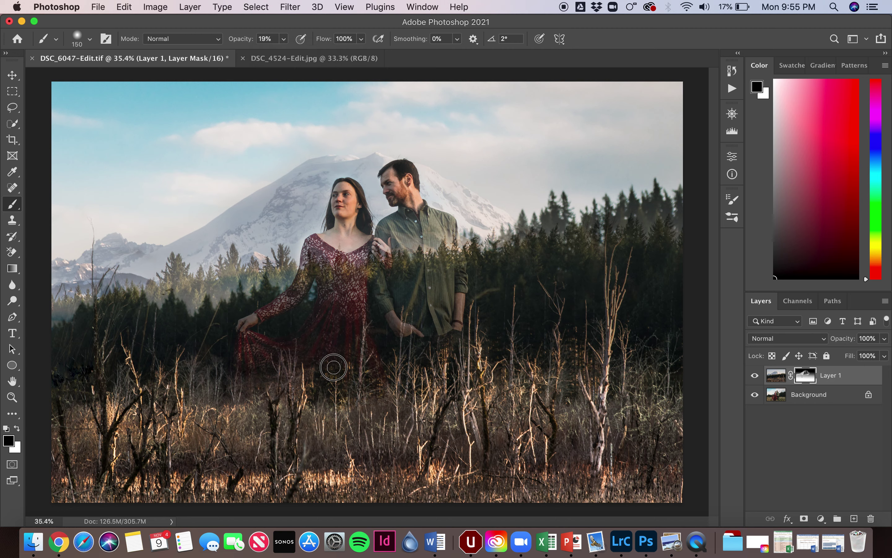
{"action": "mouse_move", "coordinate": [343, 366]}
{"action": "left_mouse_down"}
{"action": "mouse_move", "coordinate": [355, 344]}
{"action": "mouse_move", "coordinate": [357, 363]}
{"action": "mouse_move", "coordinate": [373, 366]}
{"action": "mouse_move", "coordinate": [380, 404]}
{"action": "mouse_move", "coordinate": [393, 400]}
{"action": "mouse_move", "coordinate": [389, 406]}
{"action": "mouse_move", "coordinate": [373, 396]}
{"action": "mouse_move", "coordinate": [372, 412]}
{"action": "mouse_move", "coordinate": [351, 401]}
{"action": "mouse_move", "coordinate": [336, 406]}
{"action": "mouse_move", "coordinate": [337, 389]}
{"action": "mouse_move", "coordinate": [305, 410]}
{"action": "mouse_move", "coordinate": [307, 401]}
{"action": "mouse_move", "coordinate": [263, 391]}
{"action": "mouse_move", "coordinate": [245, 397]}
{"action": "mouse_move", "coordinate": [244, 415]}
{"action": "mouse_move", "coordinate": [254, 406]}
{"action": "mouse_move", "coordinate": [274, 426]}
{"action": "mouse_move", "coordinate": [296, 397]}
{"action": "mouse_move", "coordinate": [315, 428]}
{"action": "mouse_move", "coordinate": [326, 427]}
{"action": "mouse_move", "coordinate": [337, 400]}
{"action": "mouse_move", "coordinate": [356, 428]}
{"action": "mouse_move", "coordinate": [374, 419]}
{"action": "mouse_move", "coordinate": [378, 391]}
{"action": "mouse_move", "coordinate": [395, 428]}
{"action": "mouse_move", "coordinate": [414, 418]}
{"action": "mouse_move", "coordinate": [393, 405]}
{"action": "mouse_move", "coordinate": [384, 451]}
{"action": "mouse_move", "coordinate": [338, 423]}
{"action": "mouse_move", "coordinate": [324, 449]}
{"action": "left_mouse_up"}
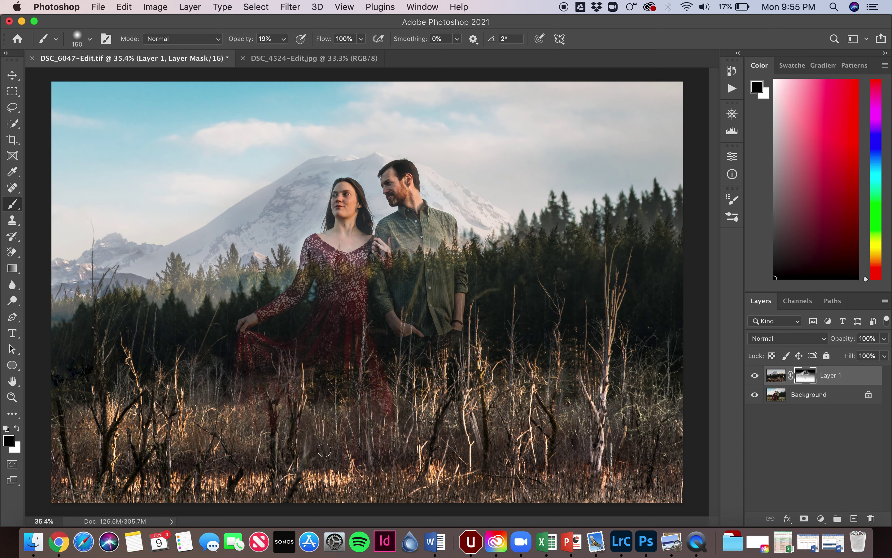
{"action": "left_click", "coordinate": [284, 39]}
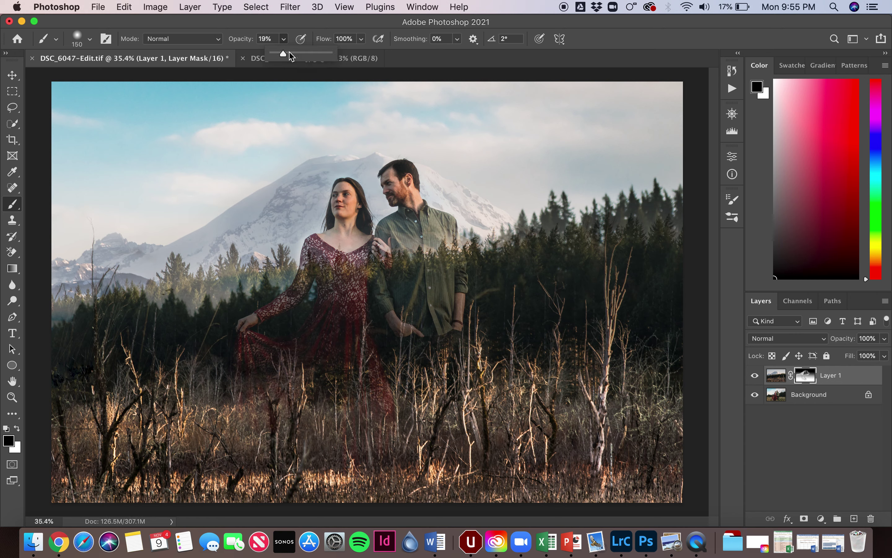
{"action": "mouse_move", "coordinate": [287, 387]}
{"action": "left_mouse_down"}
{"action": "mouse_move", "coordinate": [271, 408]}
{"action": "mouse_move", "coordinate": [278, 376]}
{"action": "mouse_move", "coordinate": [246, 424]}
{"action": "mouse_move", "coordinate": [253, 393]}
{"action": "mouse_move", "coordinate": [243, 410]}
{"action": "mouse_move", "coordinate": [257, 445]}
{"action": "mouse_move", "coordinate": [275, 414]}
{"action": "mouse_move", "coordinate": [289, 450]}
{"action": "mouse_move", "coordinate": [299, 404]}
{"action": "mouse_move", "coordinate": [316, 385]}
{"action": "mouse_move", "coordinate": [317, 453]}
{"action": "mouse_move", "coordinate": [336, 397]}
{"action": "mouse_move", "coordinate": [363, 439]}
{"action": "mouse_move", "coordinate": [374, 394]}
{"action": "mouse_move", "coordinate": [404, 457]}
{"action": "mouse_move", "coordinate": [387, 440]}
{"action": "mouse_move", "coordinate": [396, 458]}
{"action": "mouse_move", "coordinate": [328, 461]}
{"action": "mouse_move", "coordinate": [330, 485]}
{"action": "mouse_move", "coordinate": [364, 476]}
{"action": "mouse_move", "coordinate": [301, 463]}
{"action": "mouse_move", "coordinate": [279, 471]}
{"action": "mouse_move", "coordinate": [244, 449]}
{"action": "mouse_move", "coordinate": [232, 457]}
{"action": "mouse_move", "coordinate": [243, 415]}
{"action": "mouse_move", "coordinate": [255, 444]}
{"action": "mouse_move", "coordinate": [256, 382]}
{"action": "mouse_move", "coordinate": [274, 449]}
{"action": "mouse_move", "coordinate": [252, 369]}
{"action": "mouse_move", "coordinate": [244, 409]}
{"action": "mouse_move", "coordinate": [242, 375]}
{"action": "mouse_move", "coordinate": [233, 459]}
{"action": "left_mouse_up"}
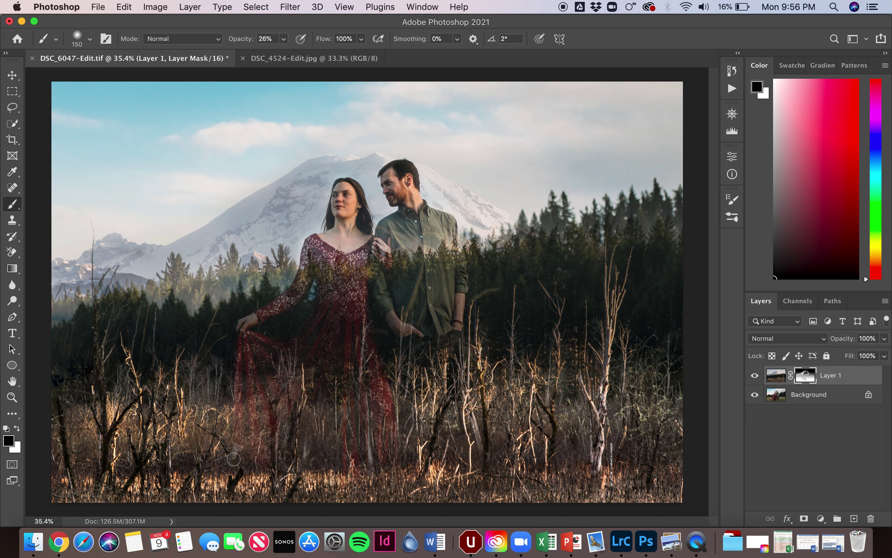
Switch to white, set the brush to 127 px and 47% opacity, then switch back to black.
{"action": "left_click", "coordinate": [17, 428]}
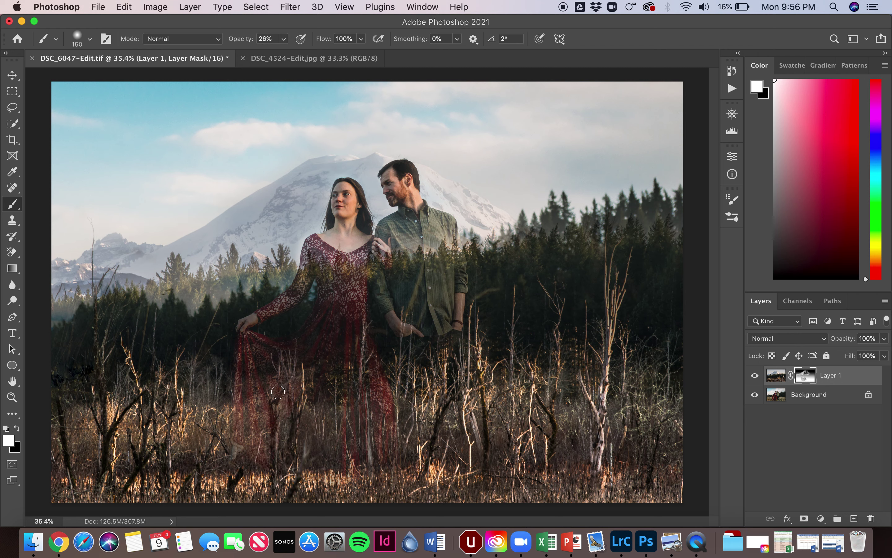
{"action": "left_click", "coordinate": [90, 40]}
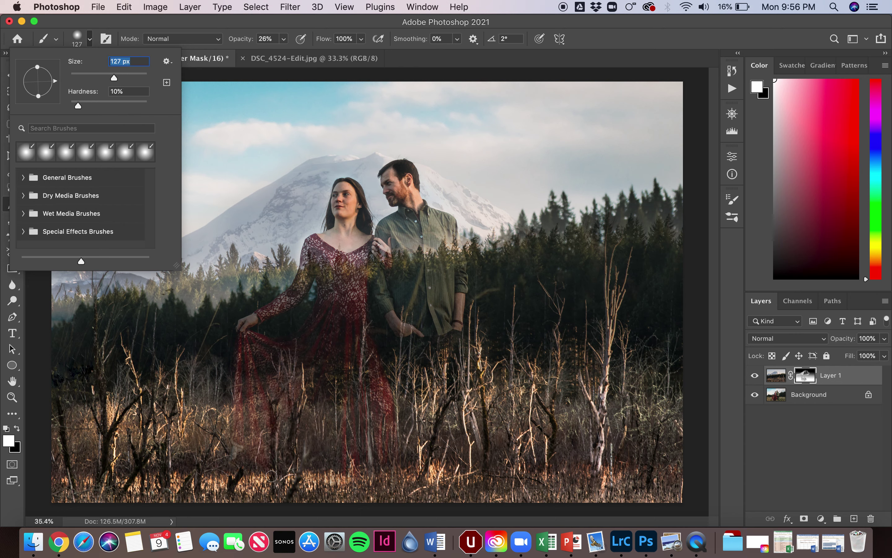
{"action": "left_click", "coordinate": [275, 461]}
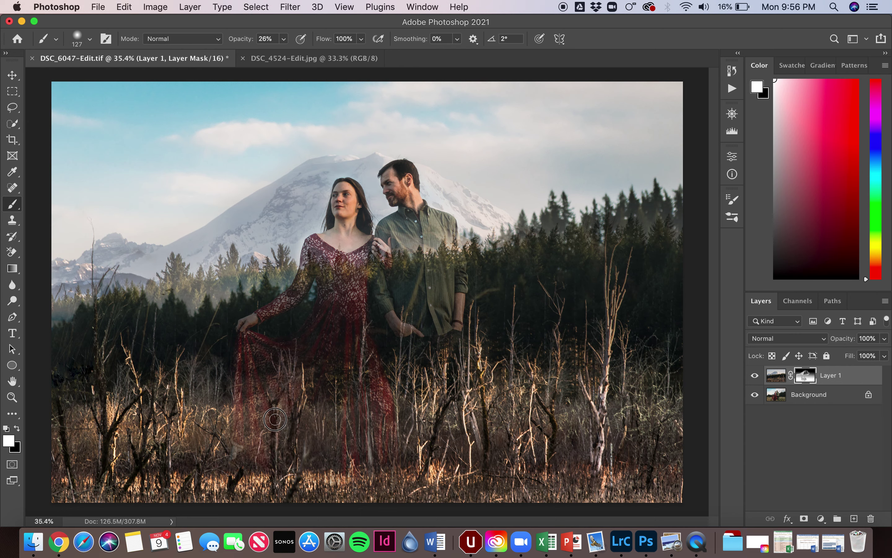
{"action": "left_click", "coordinate": [284, 39]}
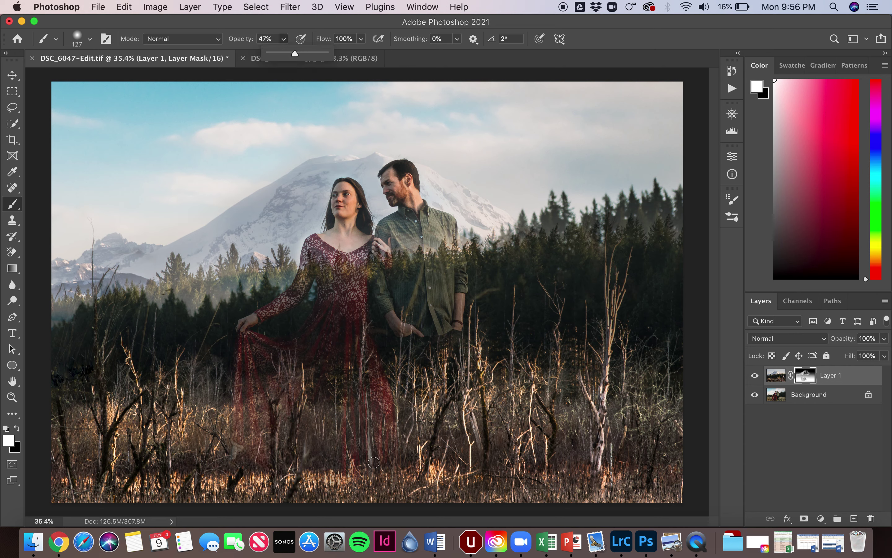
{"action": "left_click", "coordinate": [374, 462]}
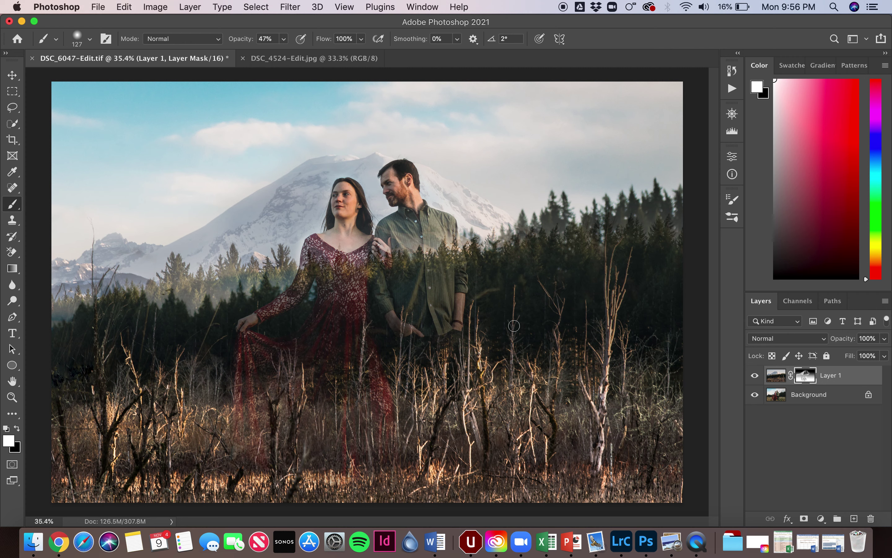
{"action": "left_click", "coordinate": [17, 429]}
At 72% brush opacity, paint black on the mask over the woman's face, shoulder and neckline.
{"action": "left_click_drag", "start_coordinate": [284, 43], "coordinate": [302, 56]}
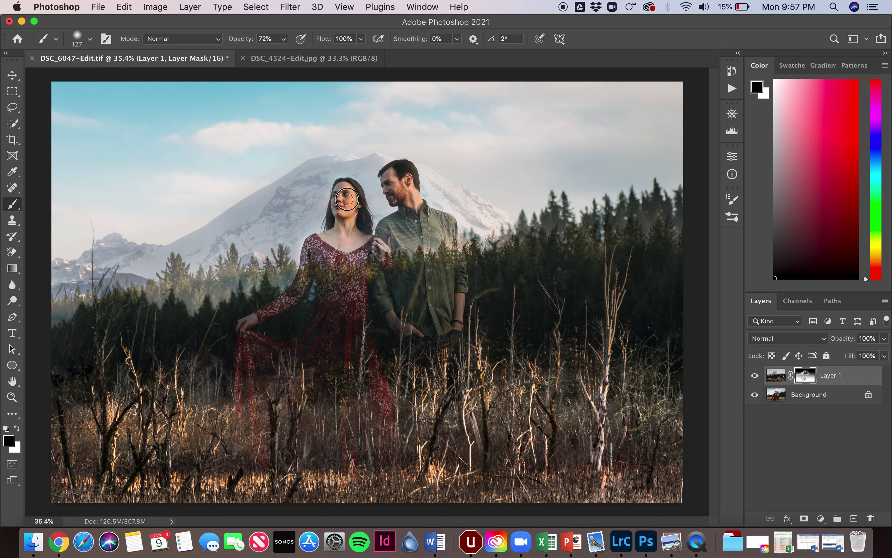
{"action": "left_click_drag", "start_coordinate": [347, 199], "coordinate": [349, 191]}
{"action": "mouse_move", "coordinate": [345, 243]}
{"action": "left_mouse_down"}
{"action": "mouse_move", "coordinate": [364, 241]}
{"action": "mouse_move", "coordinate": [317, 237]}
{"action": "mouse_move", "coordinate": [344, 245]}
{"action": "mouse_move", "coordinate": [370, 238]}
{"action": "mouse_move", "coordinate": [353, 230]}
{"action": "mouse_move", "coordinate": [354, 217]}
{"action": "mouse_move", "coordinate": [352, 226]}
{"action": "mouse_move", "coordinate": [400, 212]}
{"action": "mouse_move", "coordinate": [406, 198]}
{"action": "mouse_move", "coordinate": [395, 175]}
{"action": "mouse_move", "coordinate": [400, 196]}
{"action": "mouse_move", "coordinate": [387, 178]}
{"action": "mouse_move", "coordinate": [395, 197]}
{"action": "mouse_move", "coordinate": [413, 203]}
{"action": "mouse_move", "coordinate": [407, 166]}
{"action": "mouse_move", "coordinate": [414, 207]}
{"action": "mouse_move", "coordinate": [444, 223]}
{"action": "left_mouse_up"}
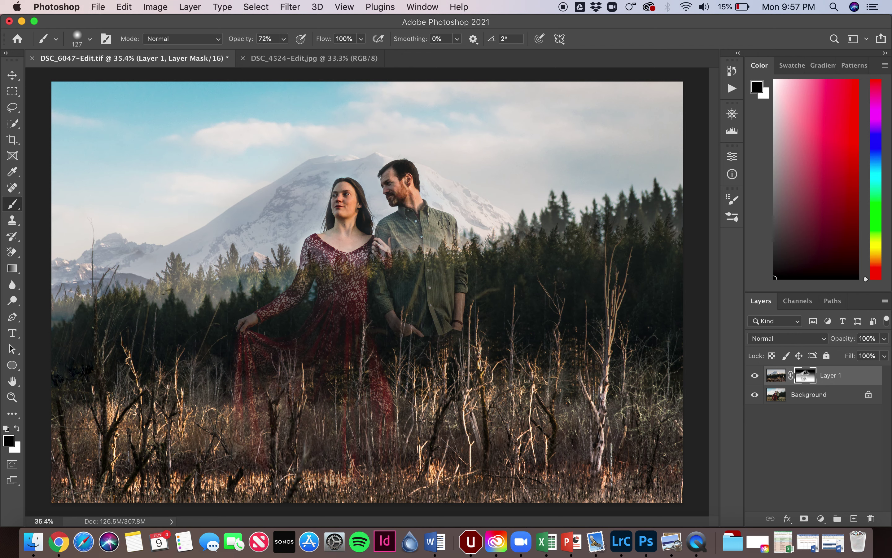